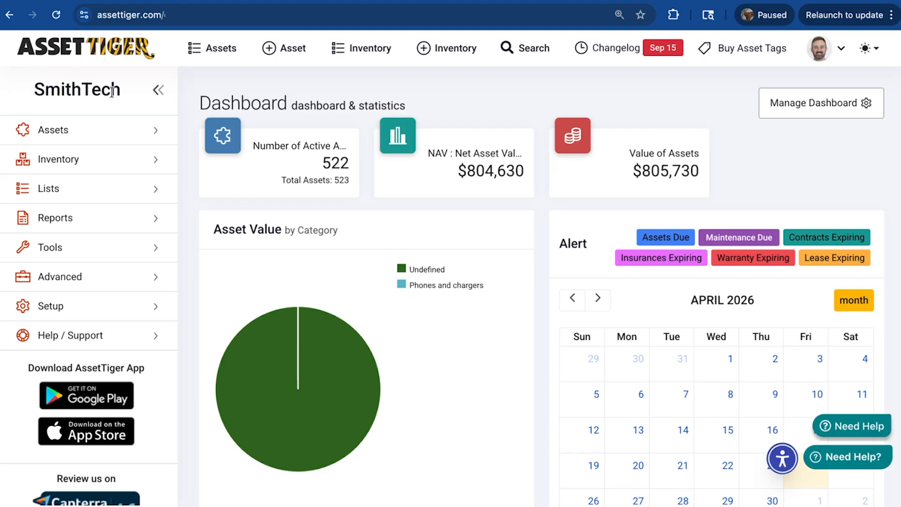
- Enable API access for the whole account in the API configuration, then generate an API token and copy it
click(97, 306)
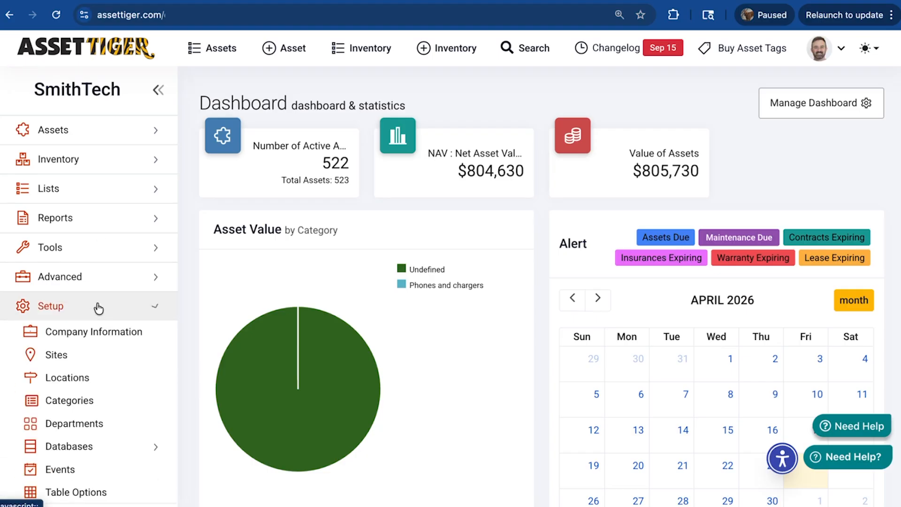
scroll(96, 306, down, 3)
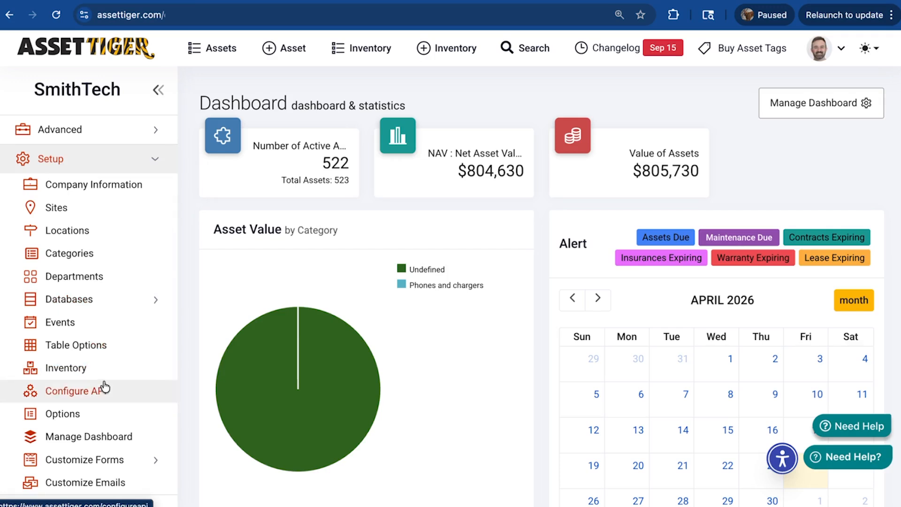
click(103, 389)
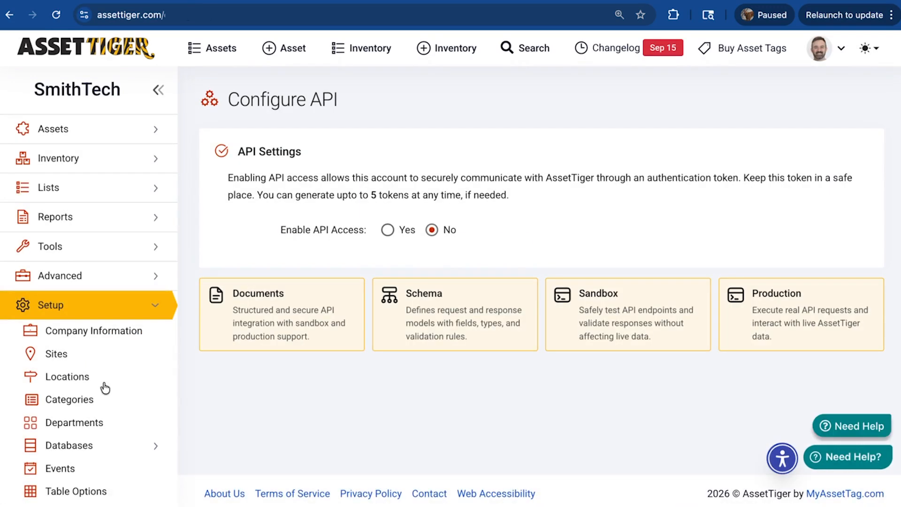
click(387, 231)
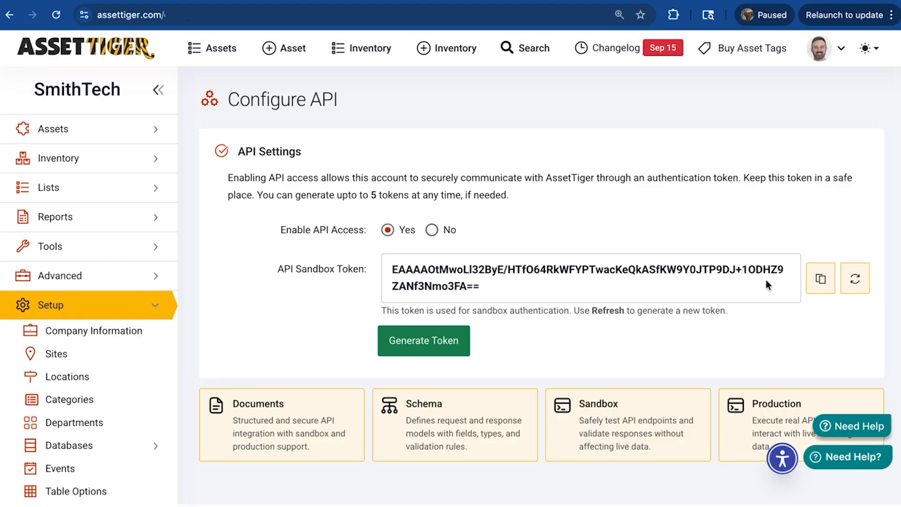
click(440, 339)
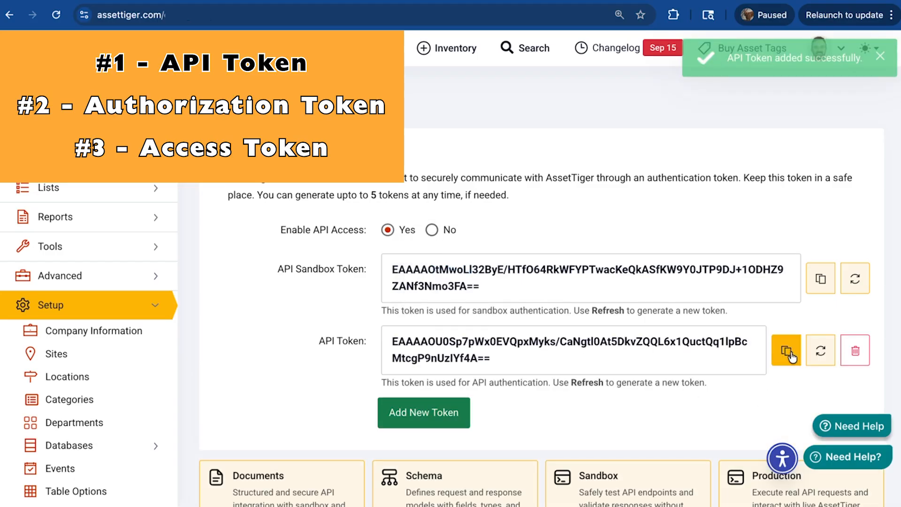
click(790, 354)
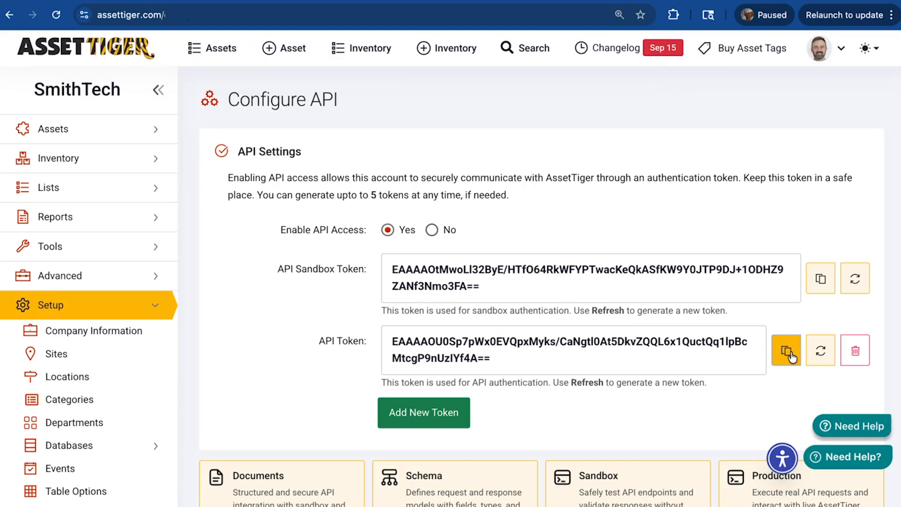
- Enable API access for the Administrator user in that user's API settings
click(120, 280)
click(87, 391)
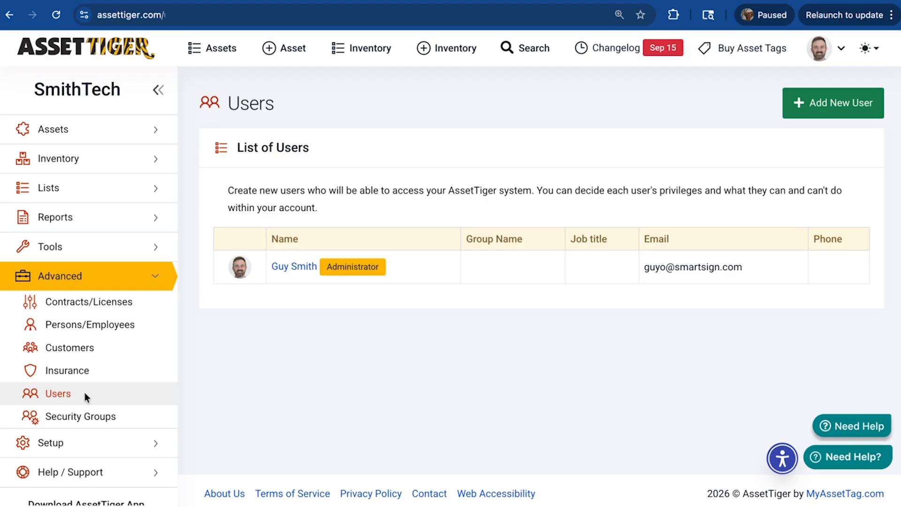
click(310, 268)
scroll(309, 269, down, 2)
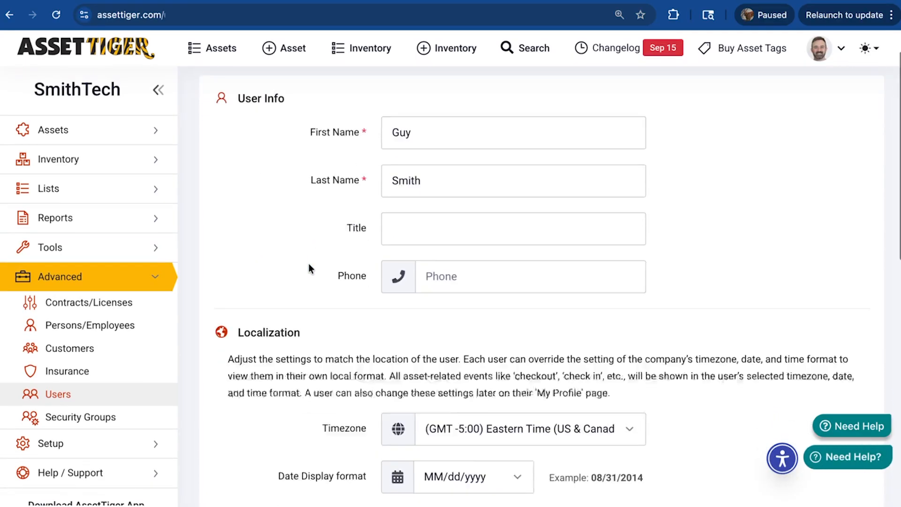
scroll(309, 265, down, 10)
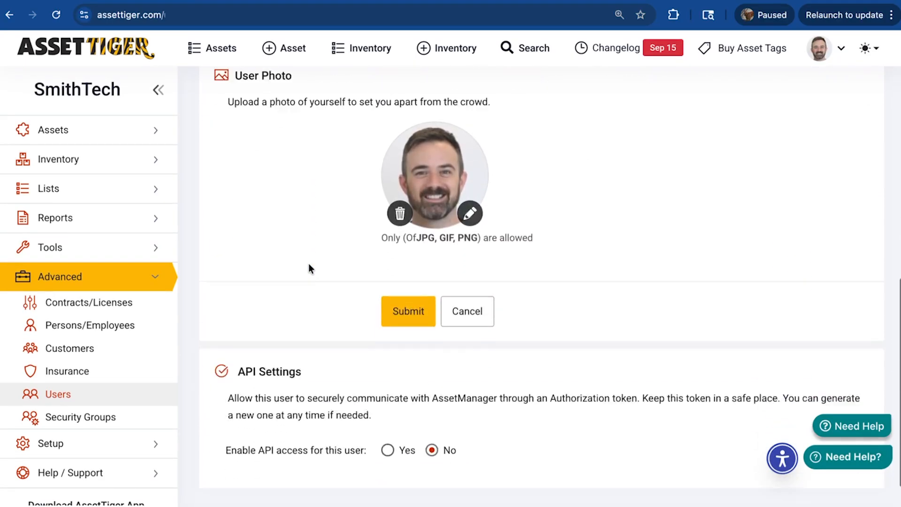
scroll(308, 264, down, 2)
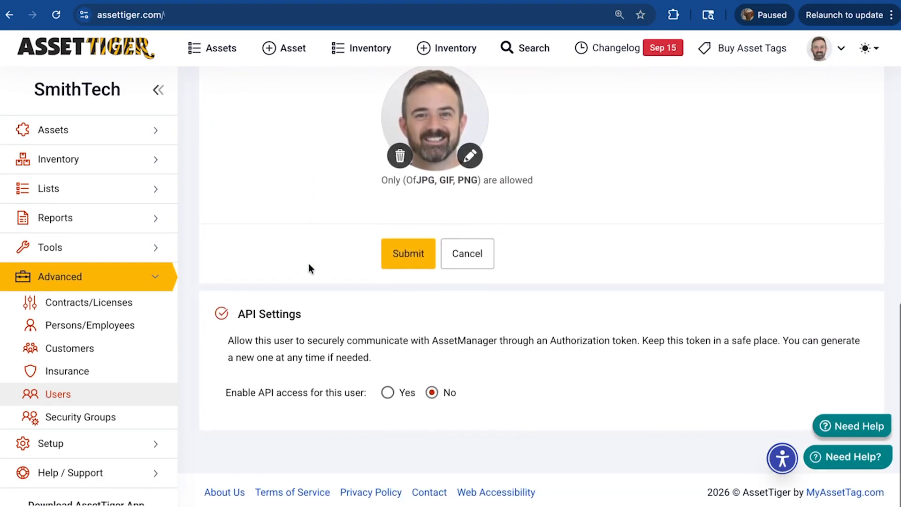
click(388, 394)
scroll(390, 395, down, 2)
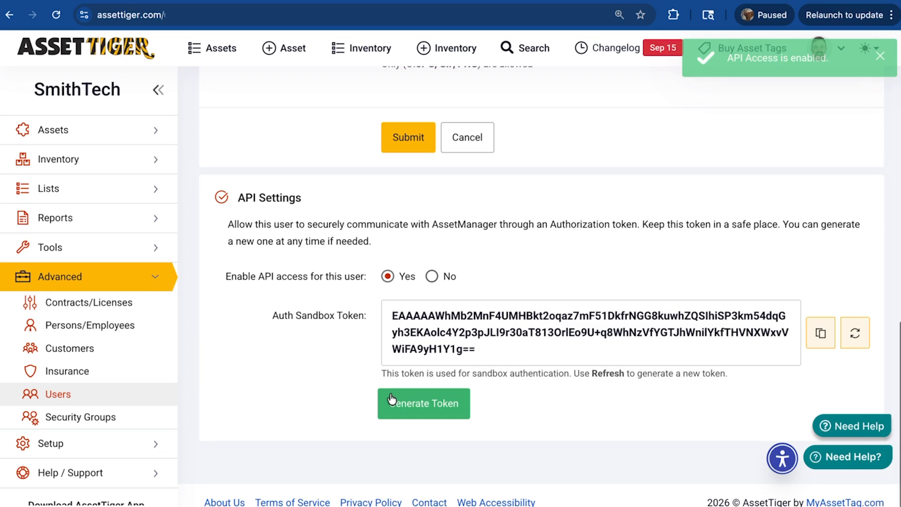
- Generate an Auth Token for the Administrator user that expires after 30 days and copy it
click(431, 401)
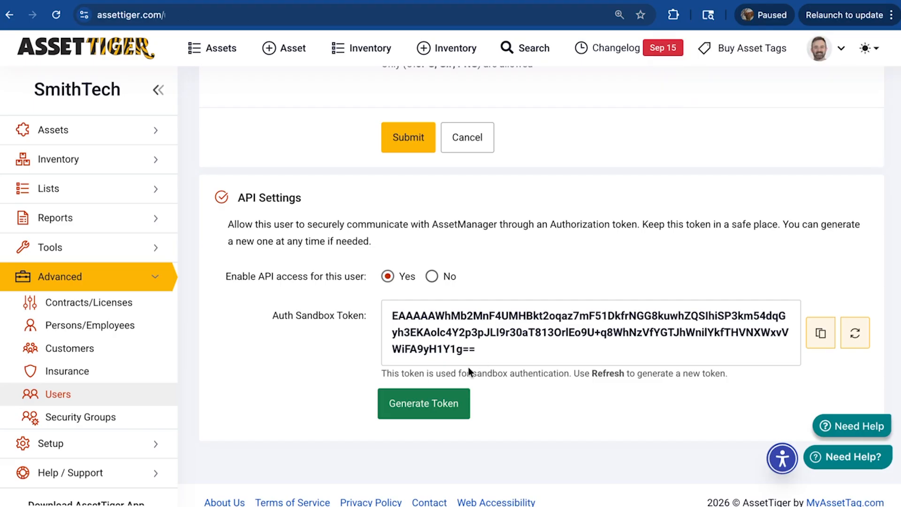
click(429, 399)
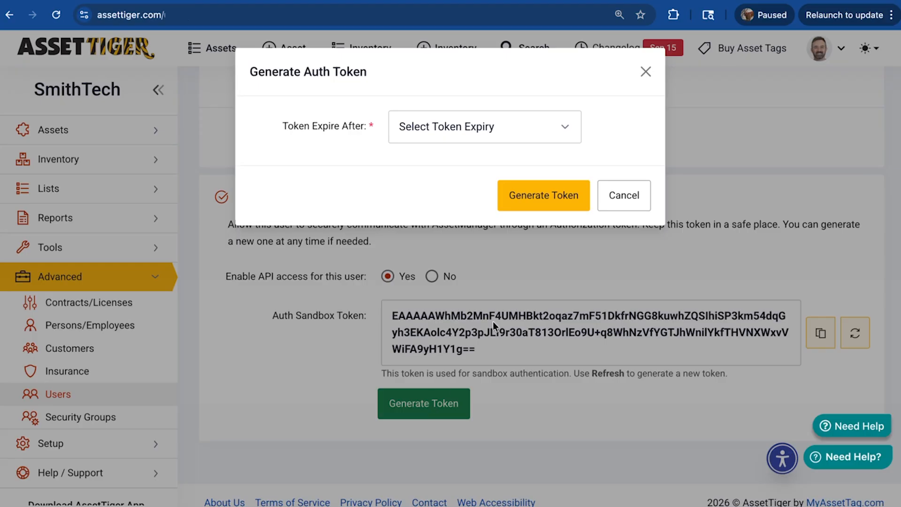
click(555, 137)
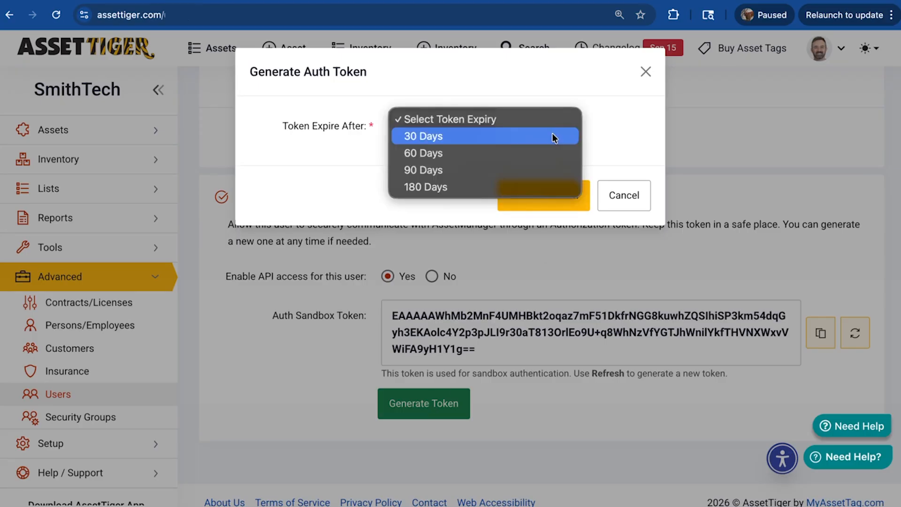
click(542, 136)
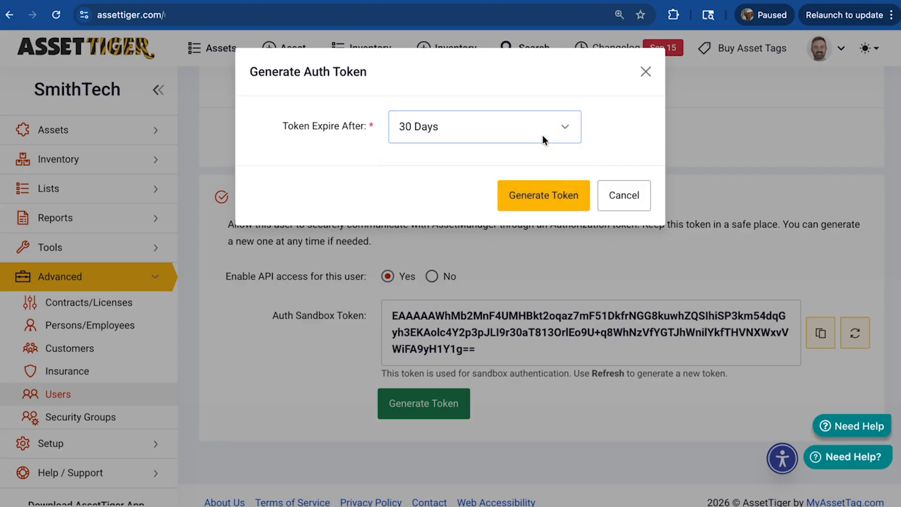
click(558, 186)
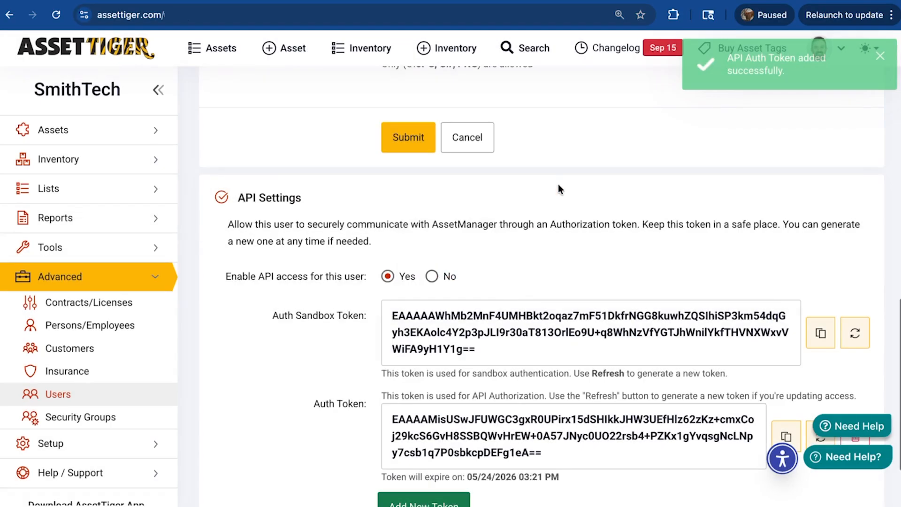
scroll(558, 187, down, 3)
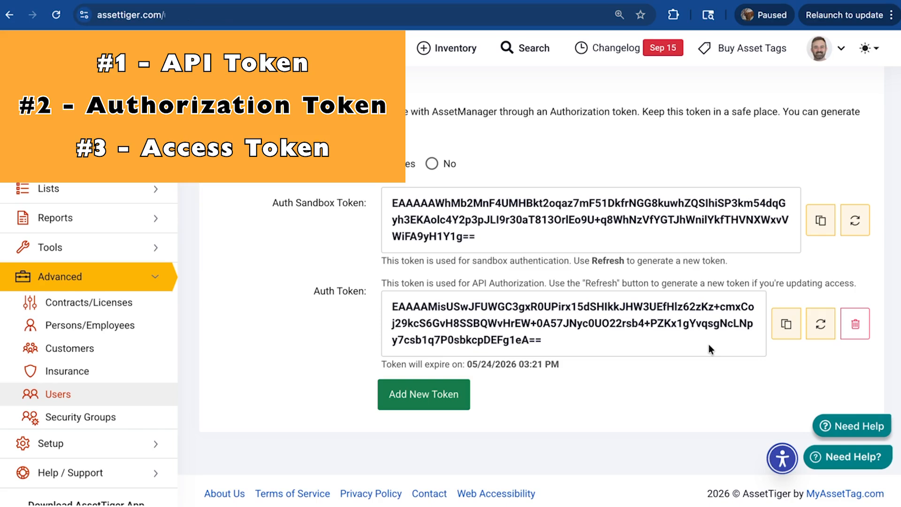
click(798, 326)
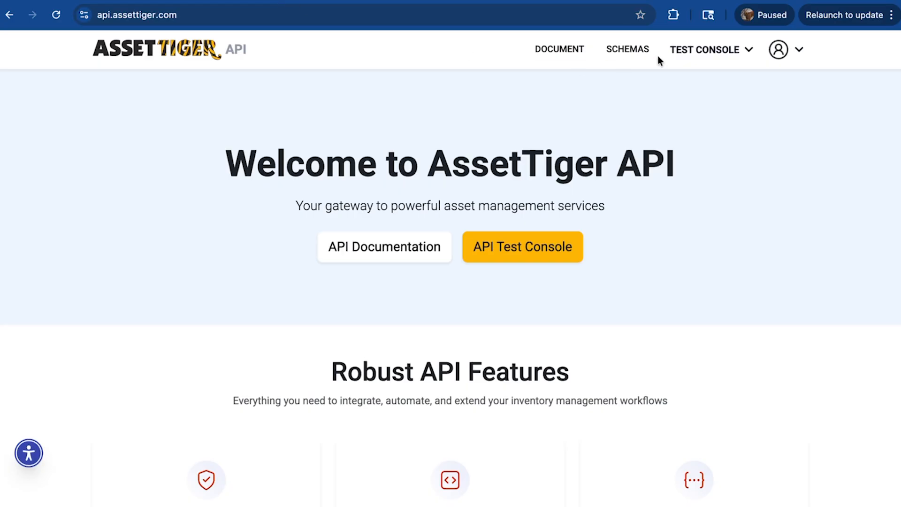
- Open the Production test console on the API site and go to the request body for authorizing a user and issuing a token
click(699, 52)
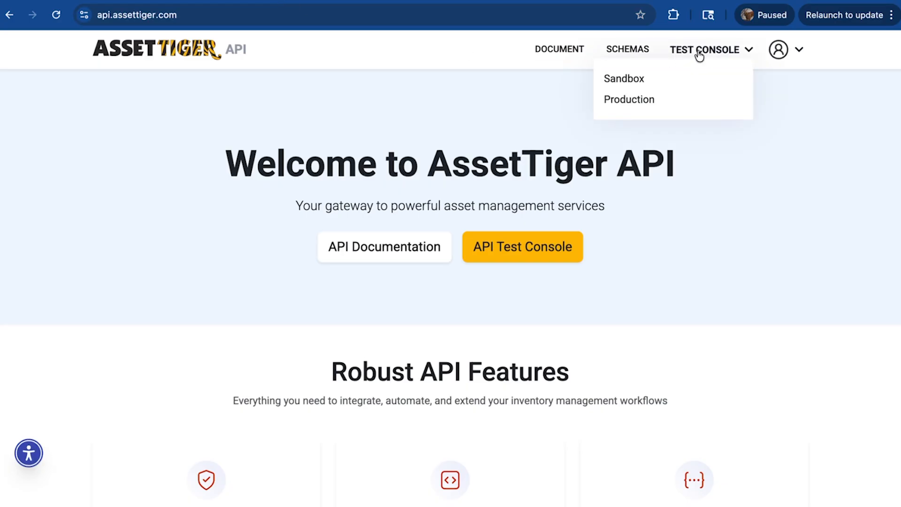
click(649, 99)
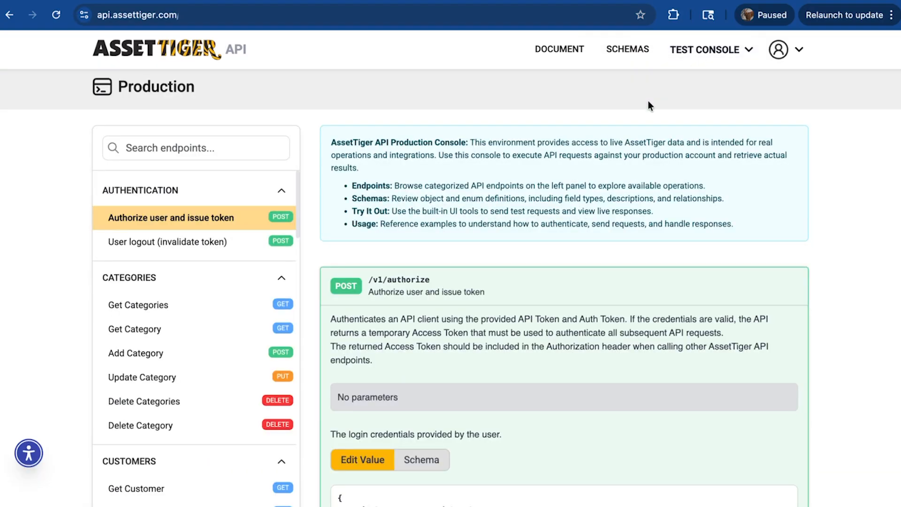
scroll(648, 103, down, 4)
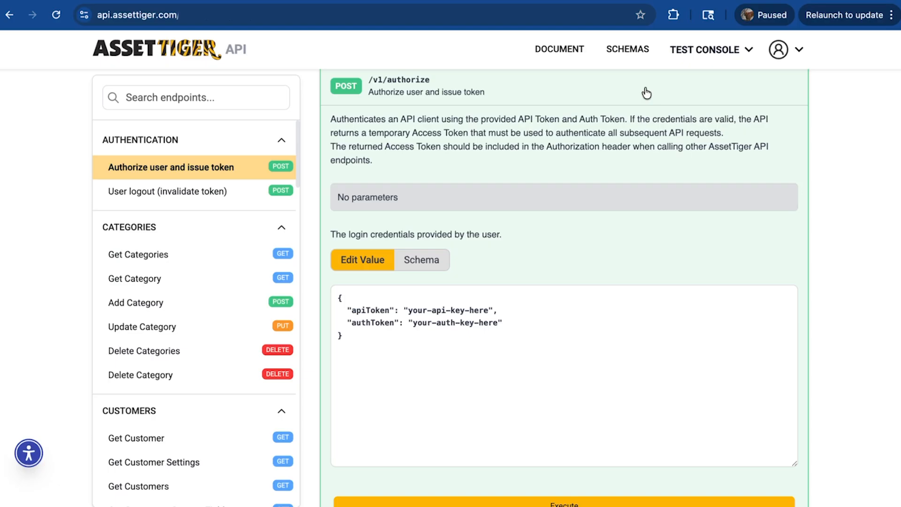
- Replace the apiToken placeholder in the authorize request body with the production API Token copied from the account's API configuration
click(472, 311)
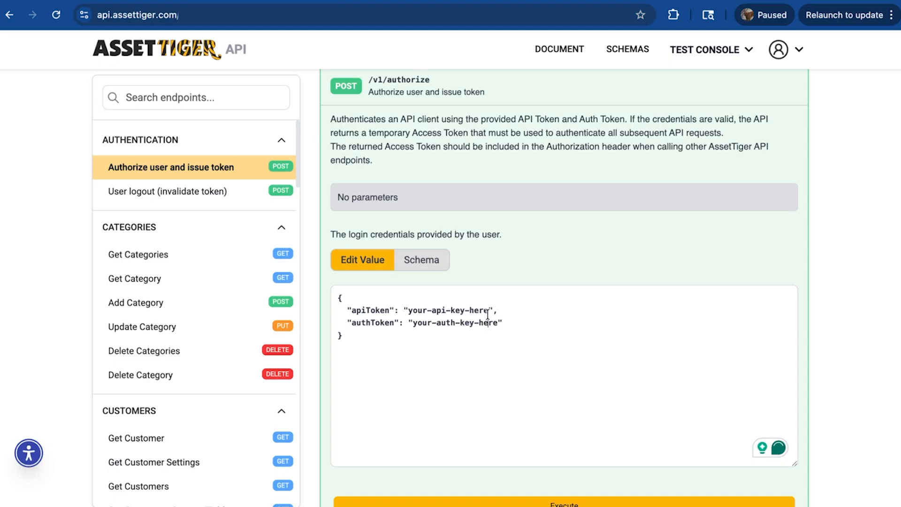
drag(489, 310, 408, 311)
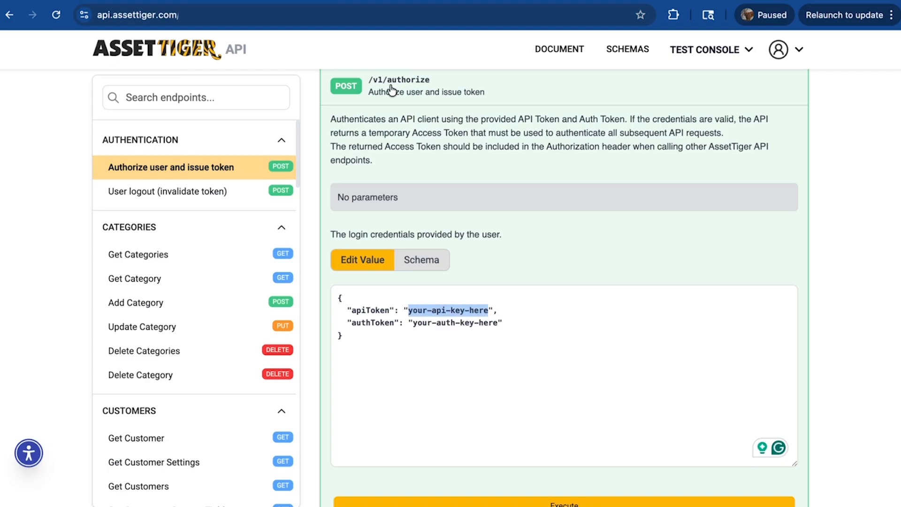
click(134, 1)
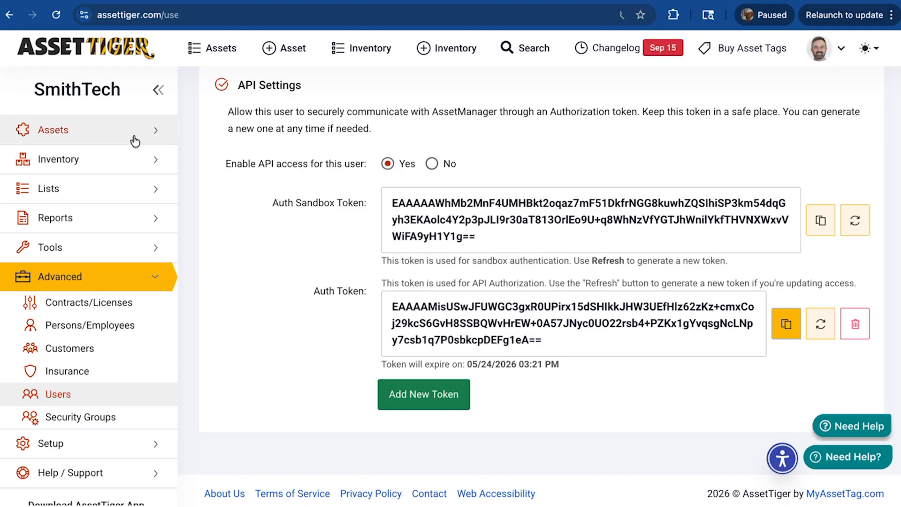
click(102, 443)
scroll(100, 446, down, 3)
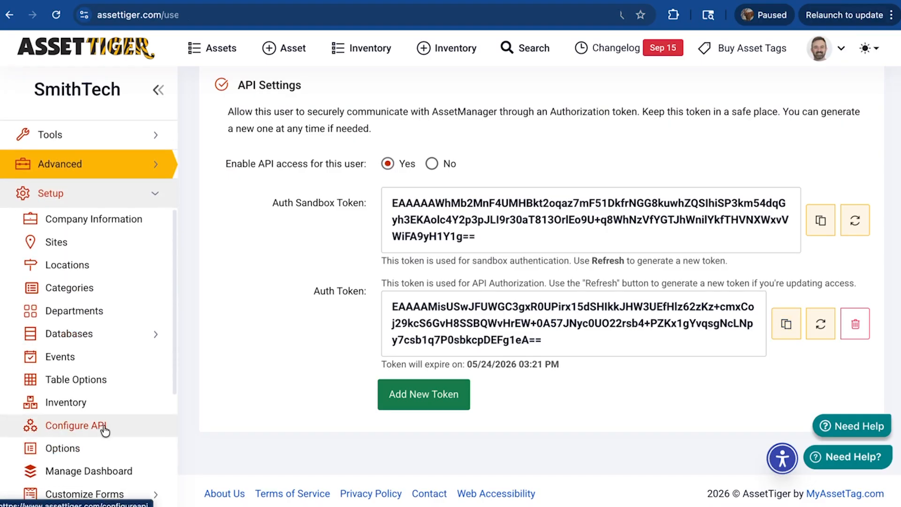
click(103, 425)
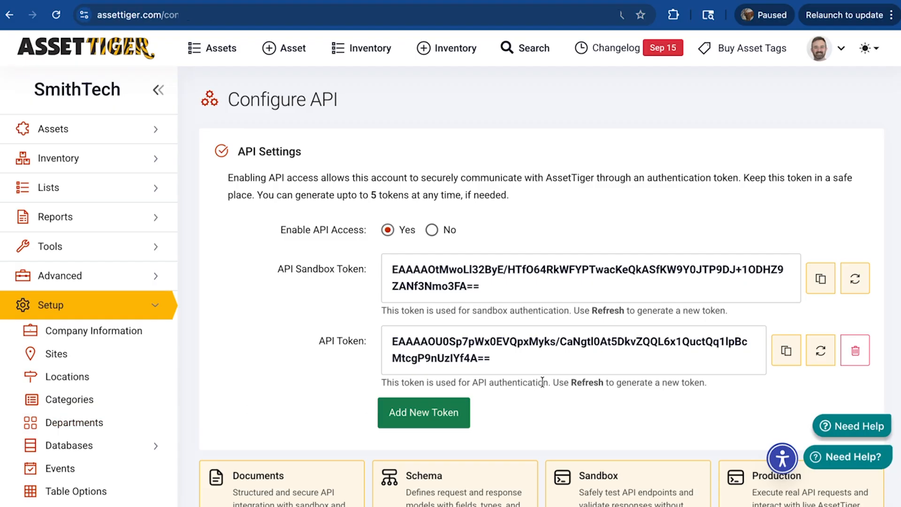
click(793, 352)
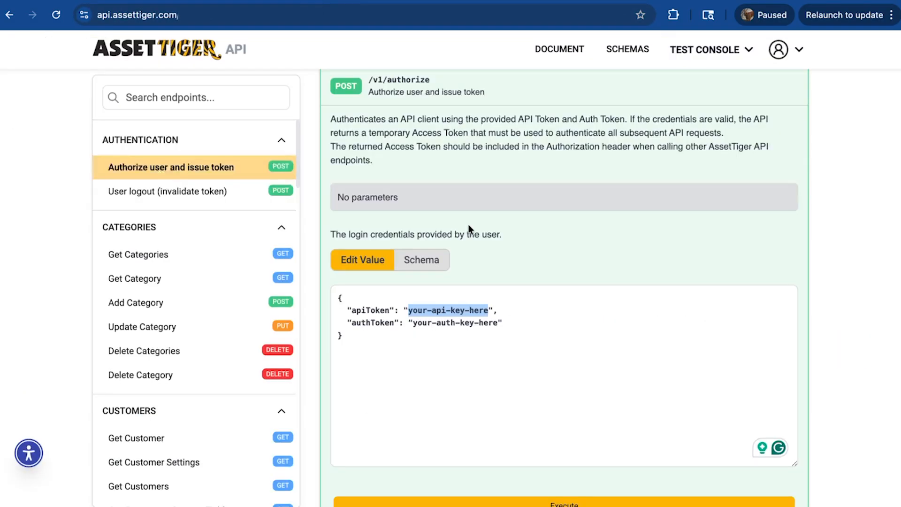
key(ctrl+v)
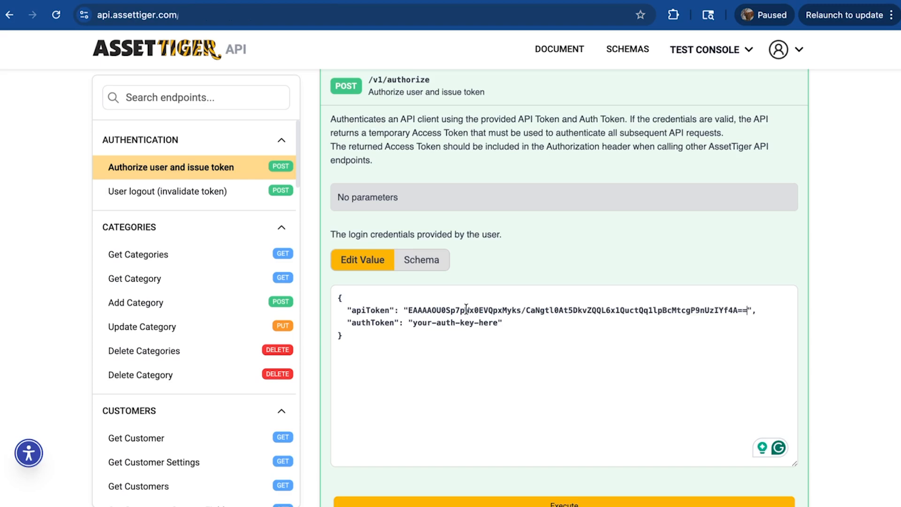
- Replace the authToken placeholder in the authorize request body with the production Auth Token copied from the Administrator user's API settings
drag(499, 322, 412, 325)
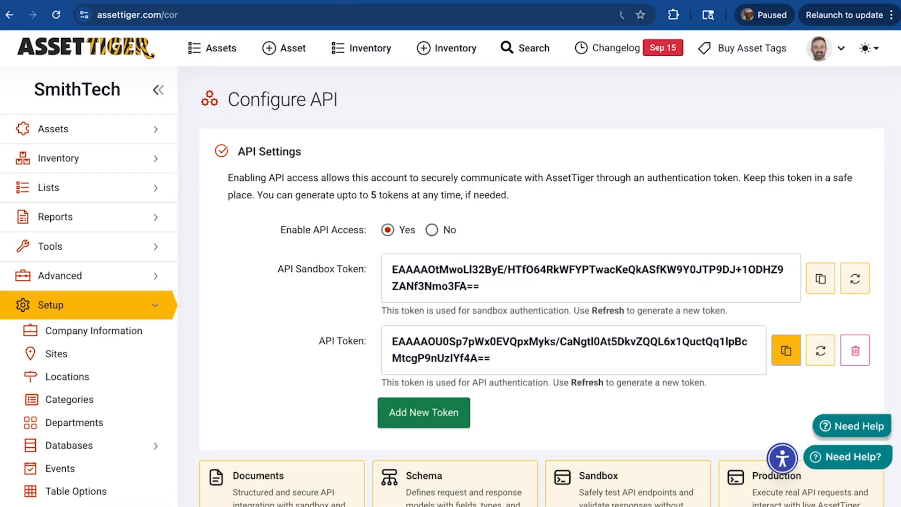
click(96, 276)
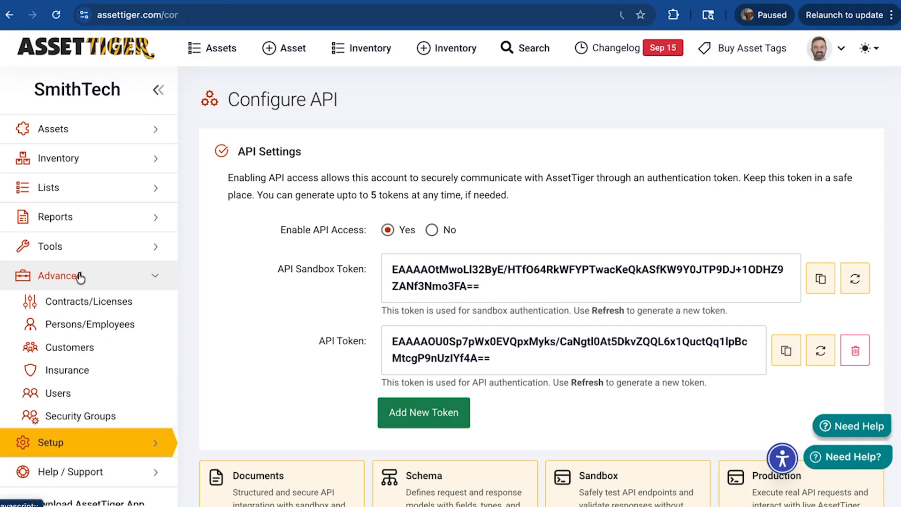
click(68, 389)
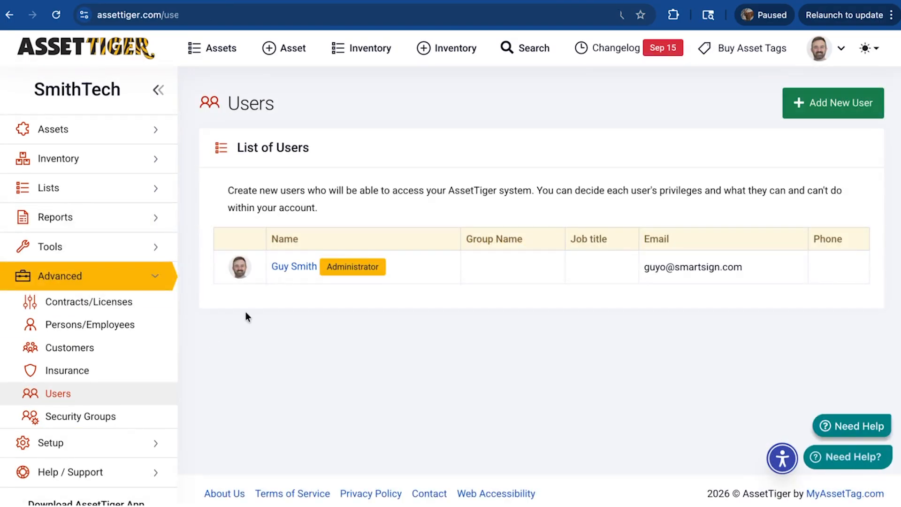
click(291, 267)
scroll(291, 266, down, 12)
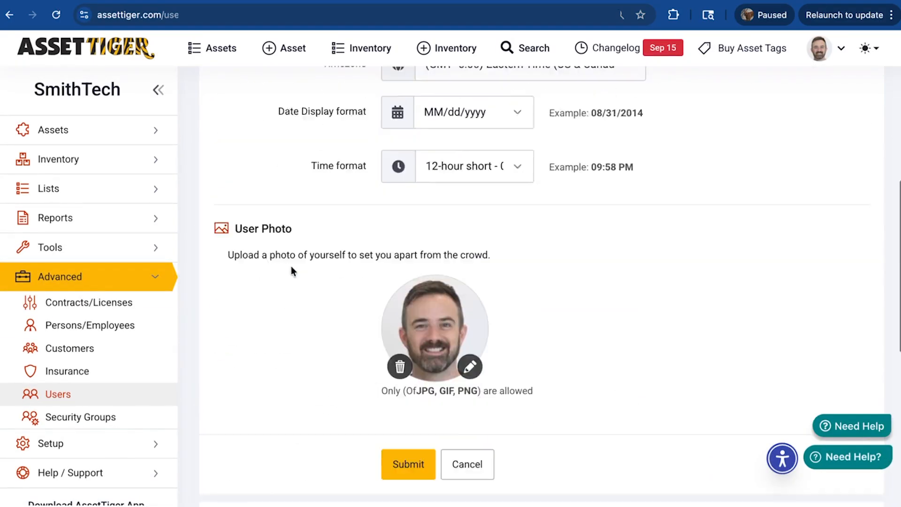
scroll(291, 266, down, 5)
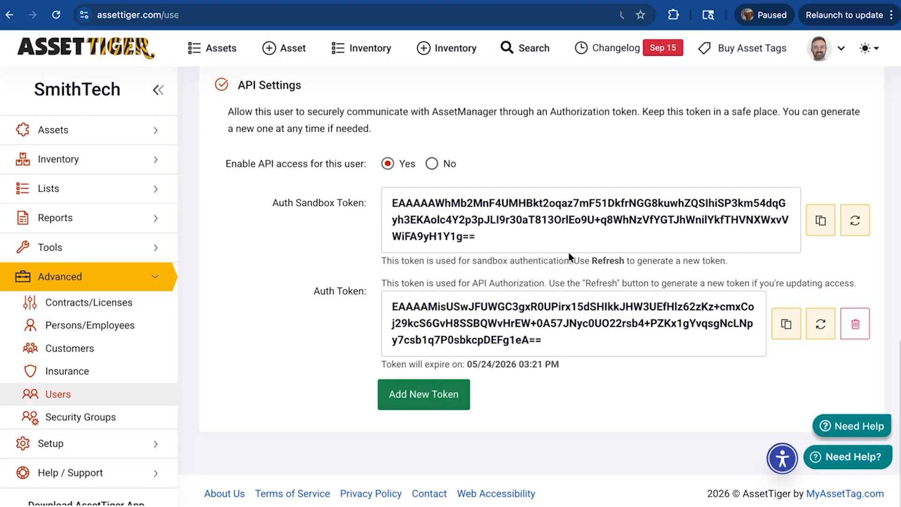
click(786, 324)
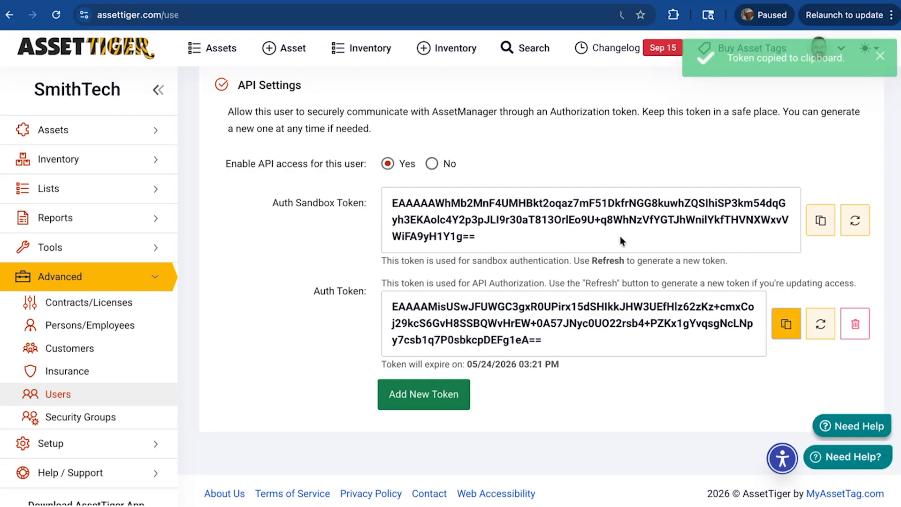
click(288, 1)
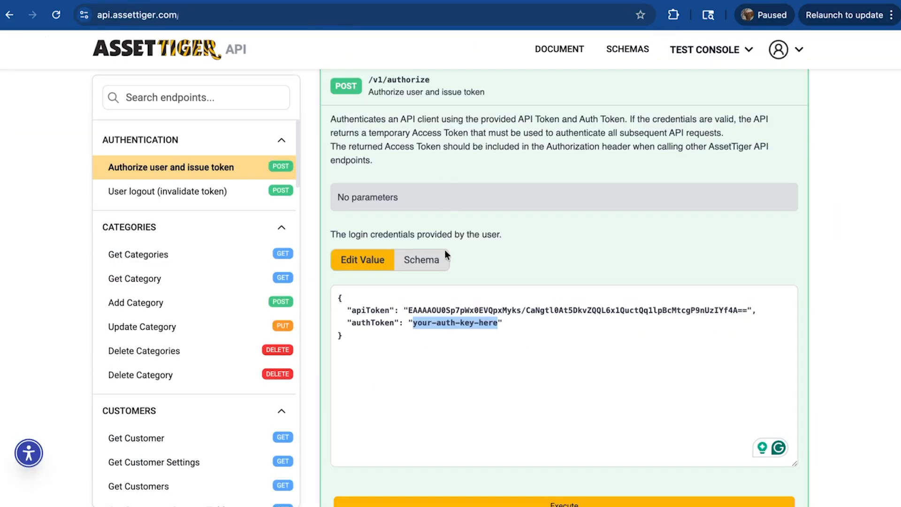
key(ctrl+v)
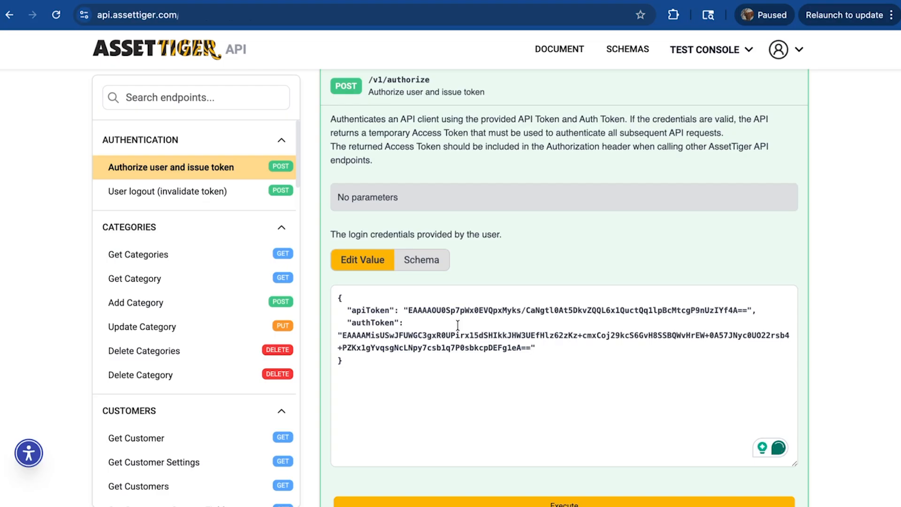
- Execute the authorize request and select the accessToken value in the response body
scroll(521, 411, down, 3)
click(525, 391)
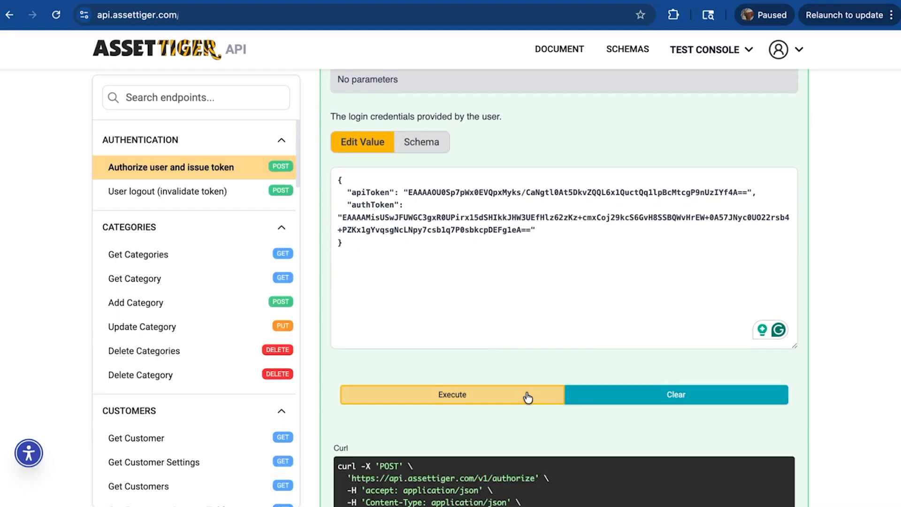
scroll(528, 397, down, 7)
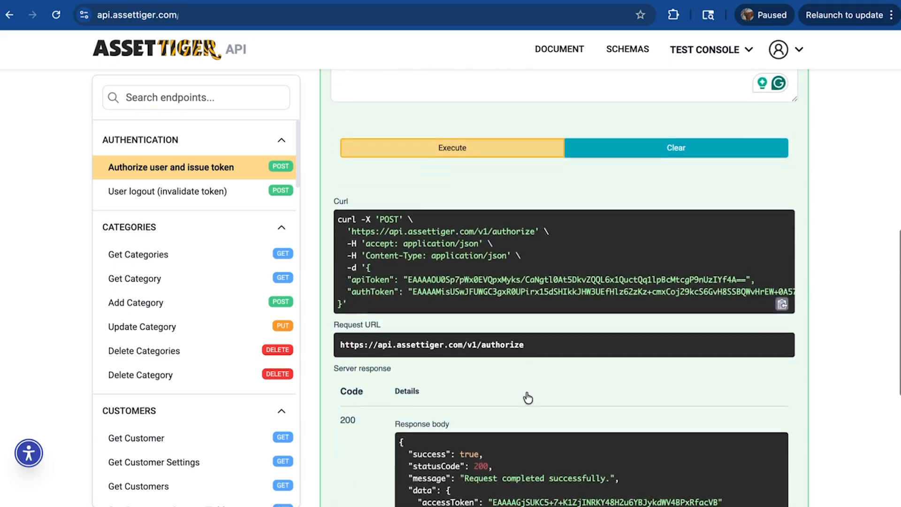
scroll(526, 391, down, 1)
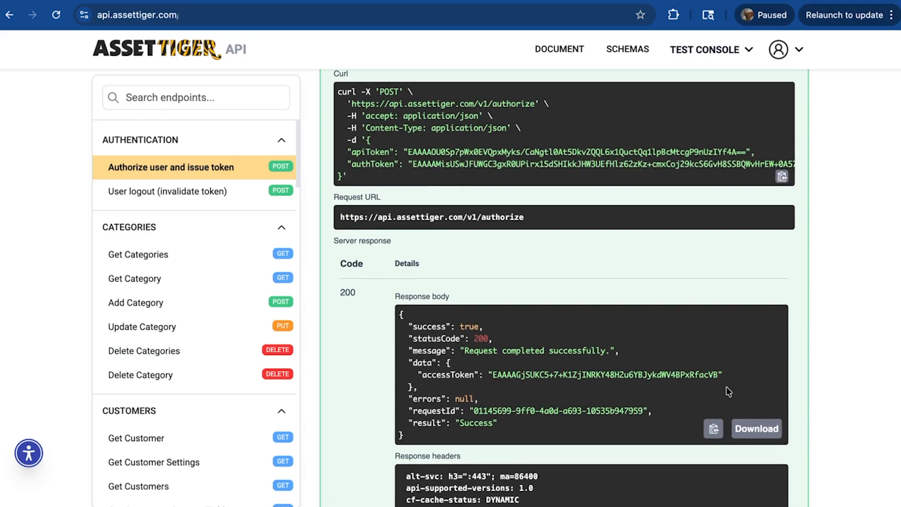
drag(717, 375, 491, 374)
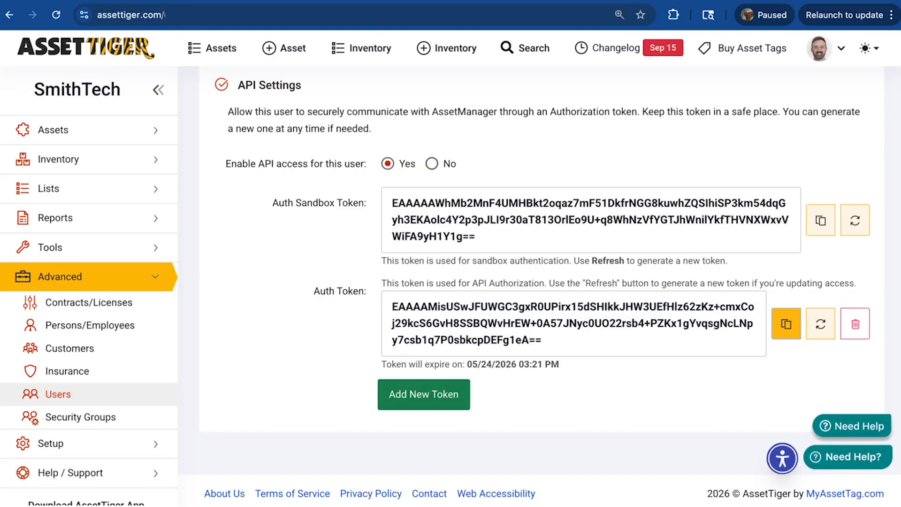
- Return to the AssetTiger account and open the Contact Us page with the technical support details
scroll(73, 256, down, 3)
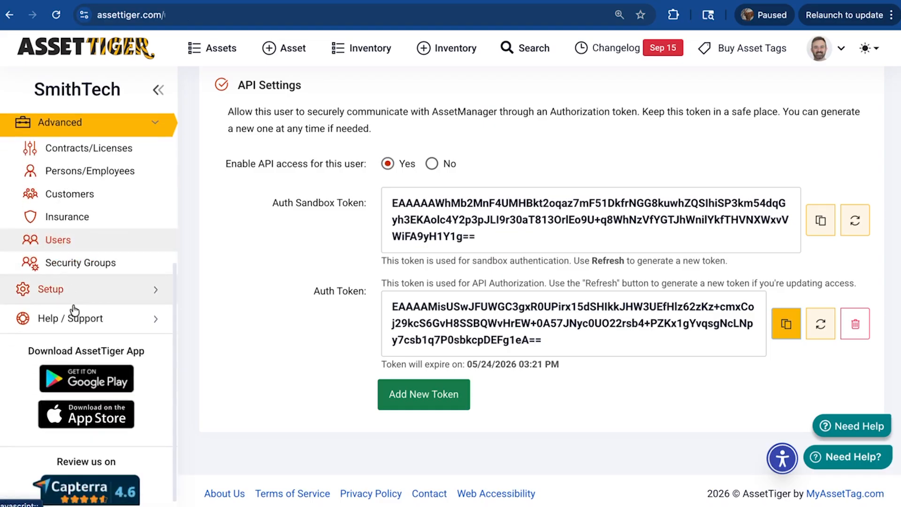
click(49, 315)
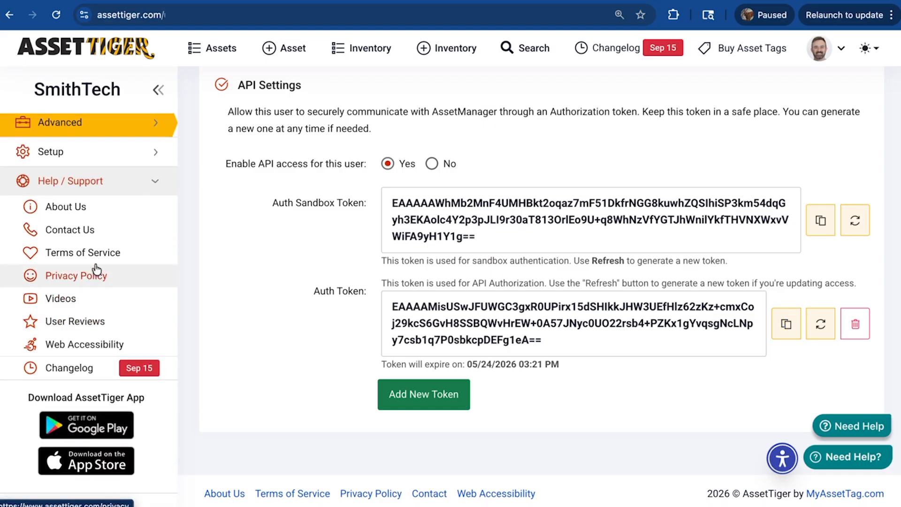
click(96, 232)
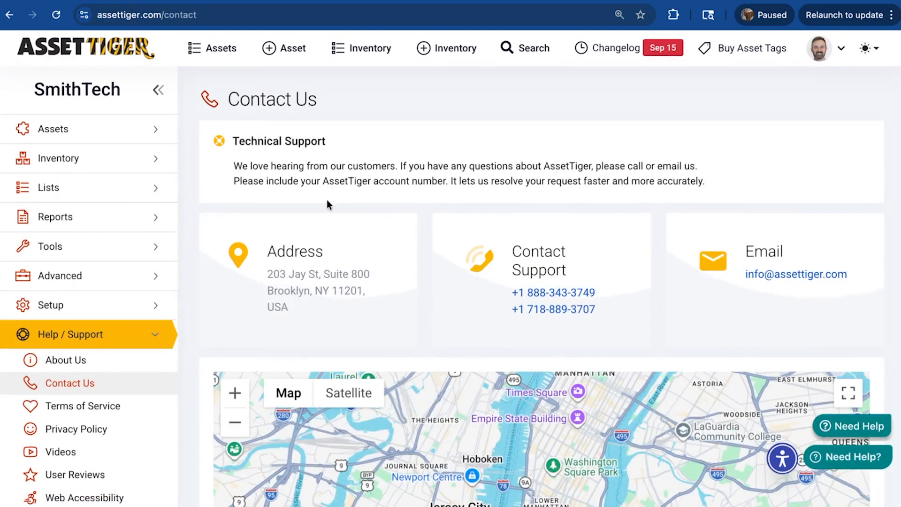